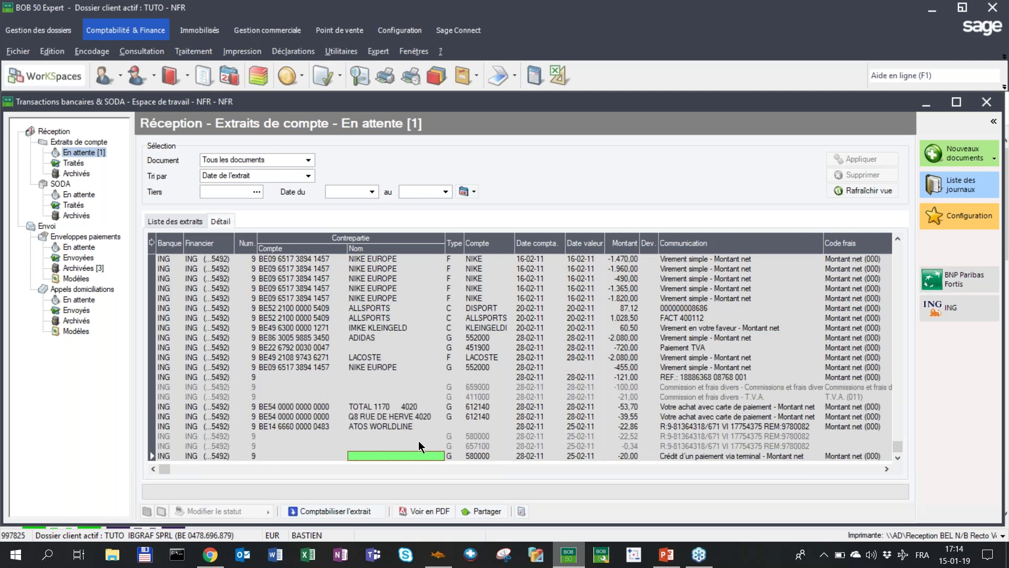
Open the bank statement reading rules and examine the imputation type choices and account of the PAIEMTVA rule.
left_click(28, 54)
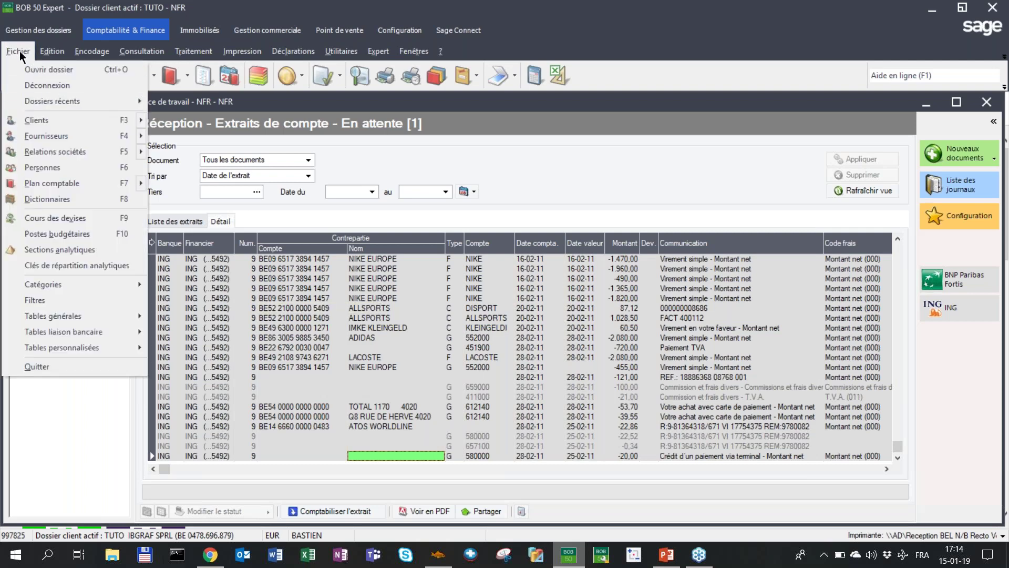
mouse_move(68, 331)
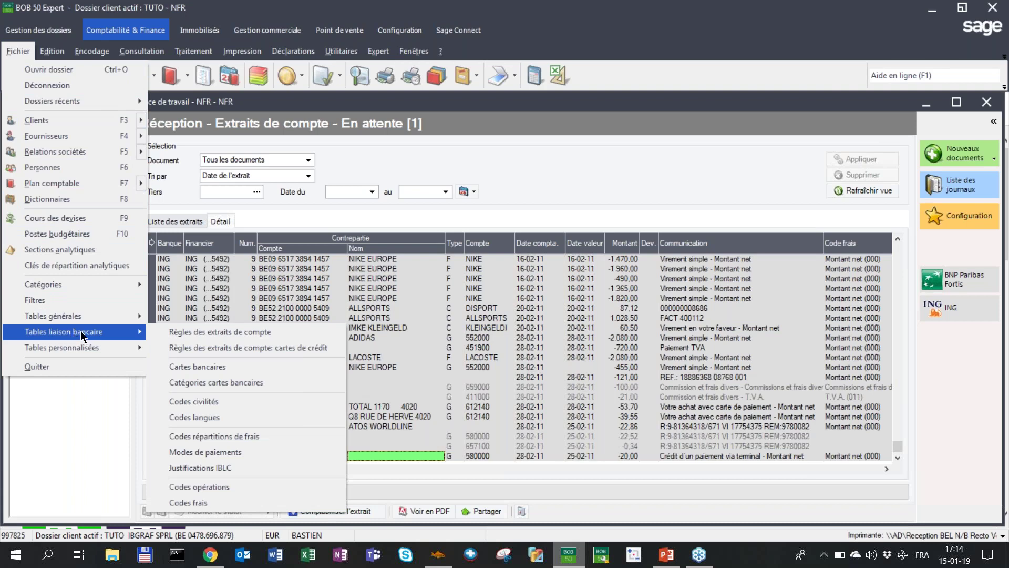
left_click(161, 331)
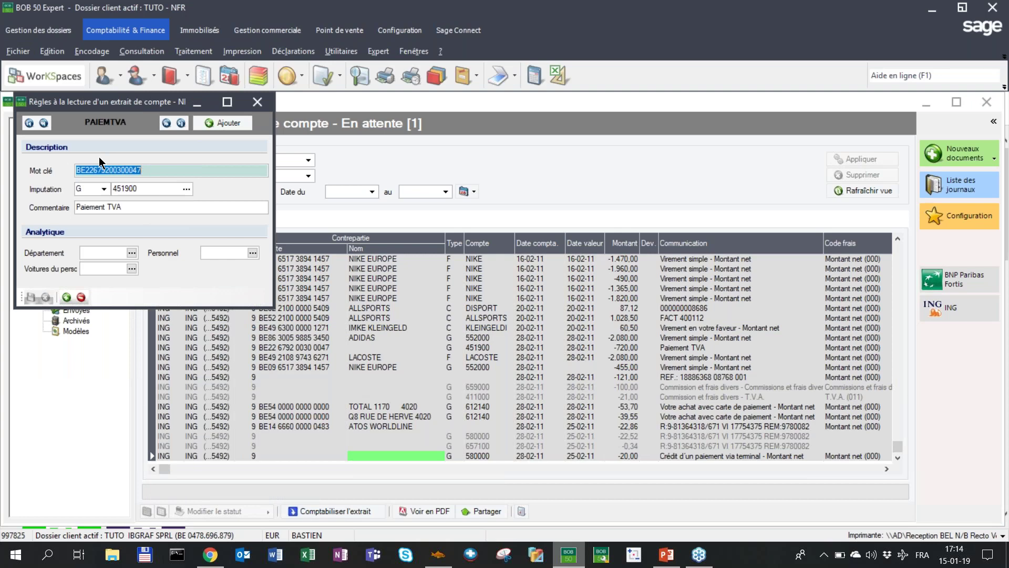
left_click(104, 189)
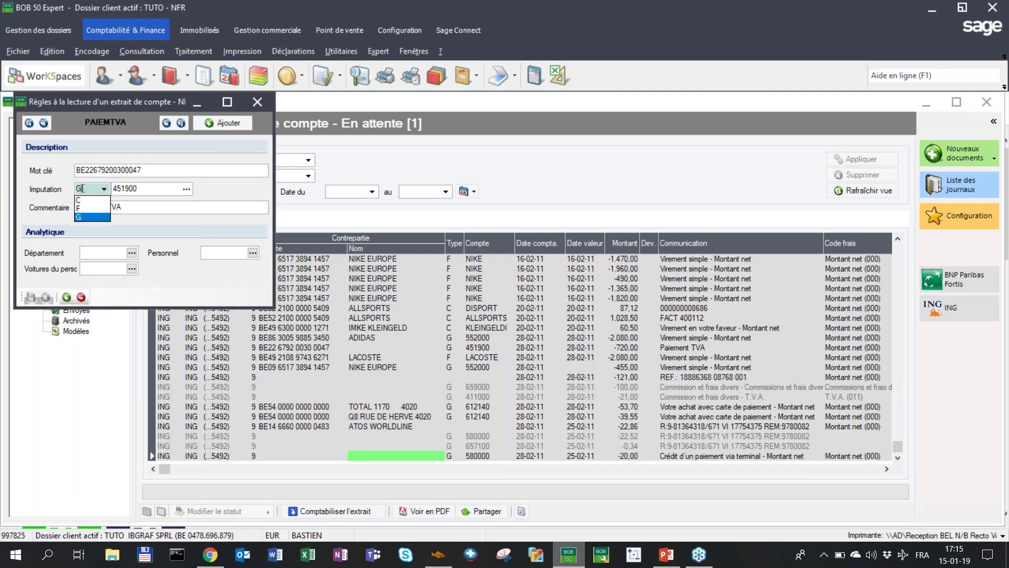
left_click(137, 192)
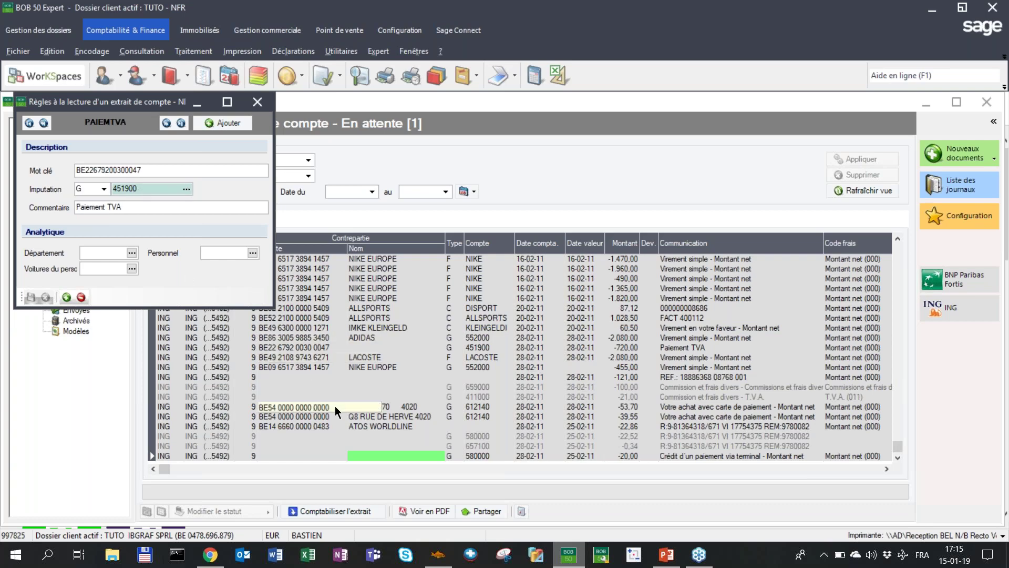
Review the PAIEMTVA rule's keyword, imputation and comment against the statement lines, and close the rule.
left_click_drag(141, 170, 74, 162)
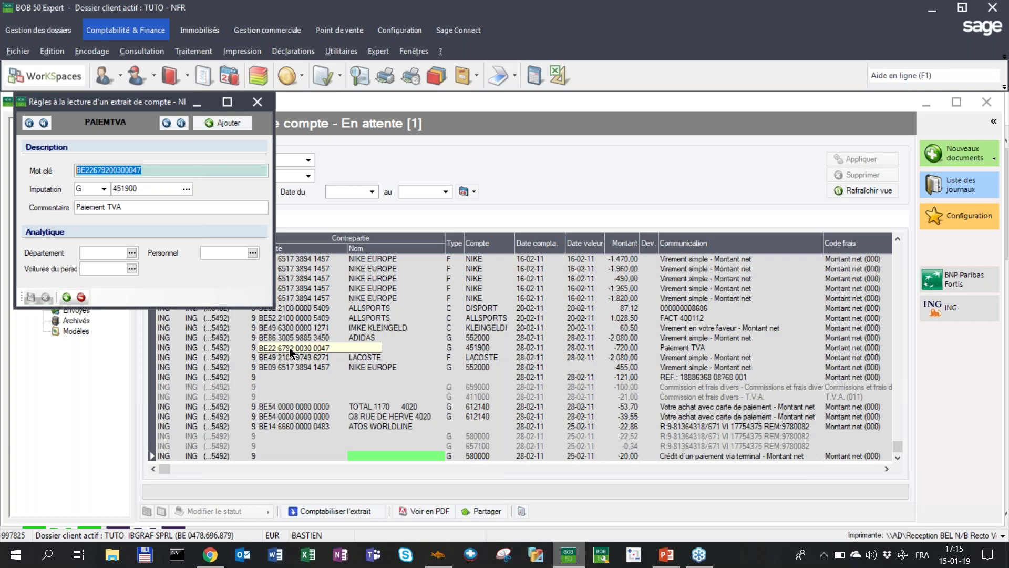
left_click(155, 168)
left_click_drag(155, 169, 74, 169)
left_click(139, 169)
left_click_drag(140, 169, 45, 160)
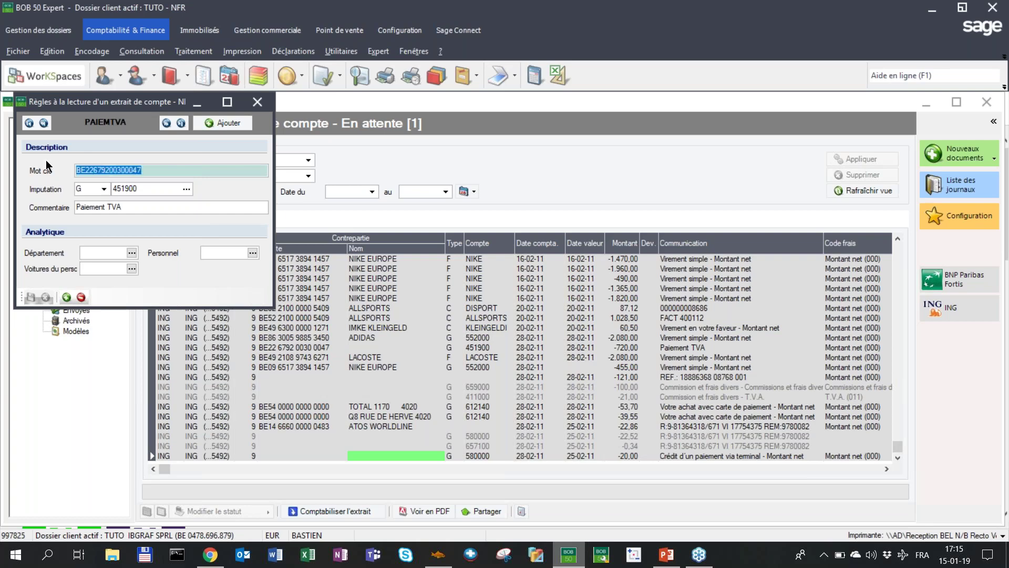
key("Tab")
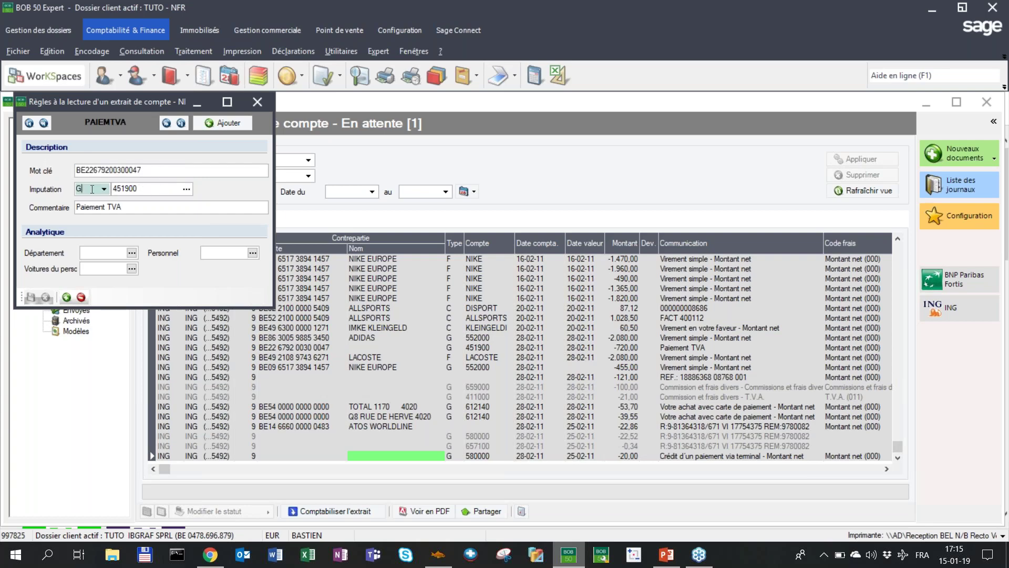
key("Tab")
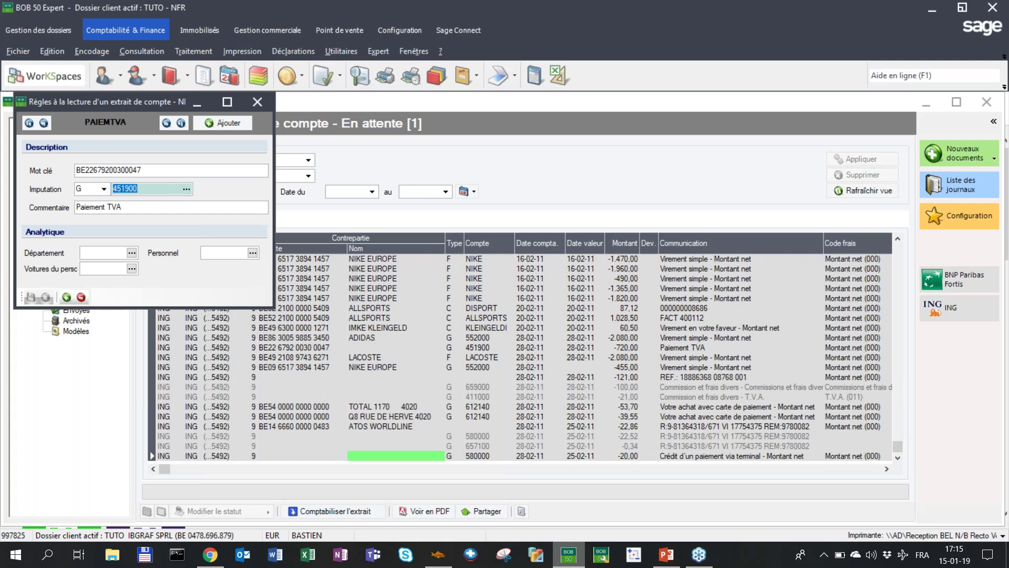
left_click(133, 206)
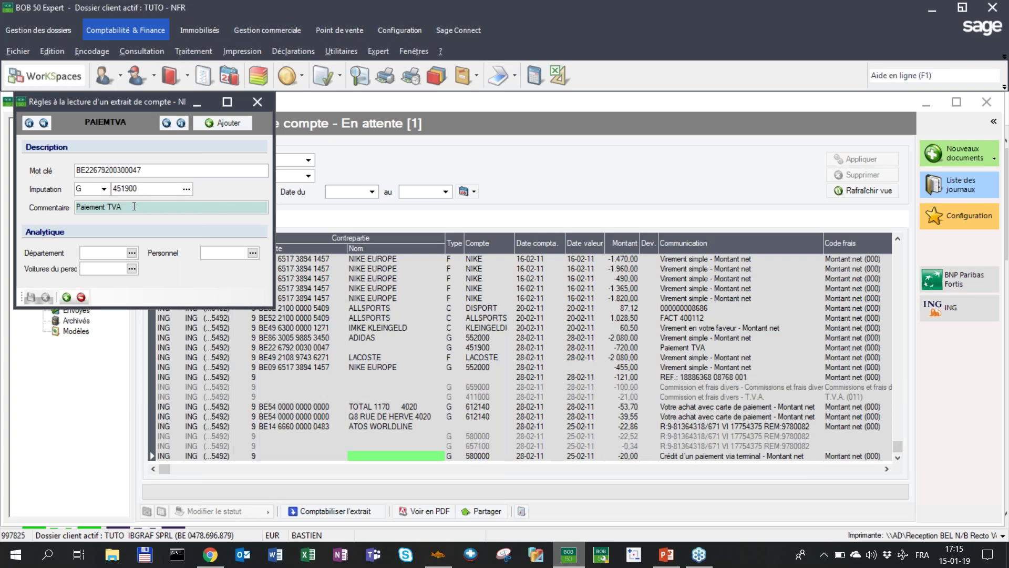
left_click_drag(135, 207, 75, 208)
left_click(258, 102)
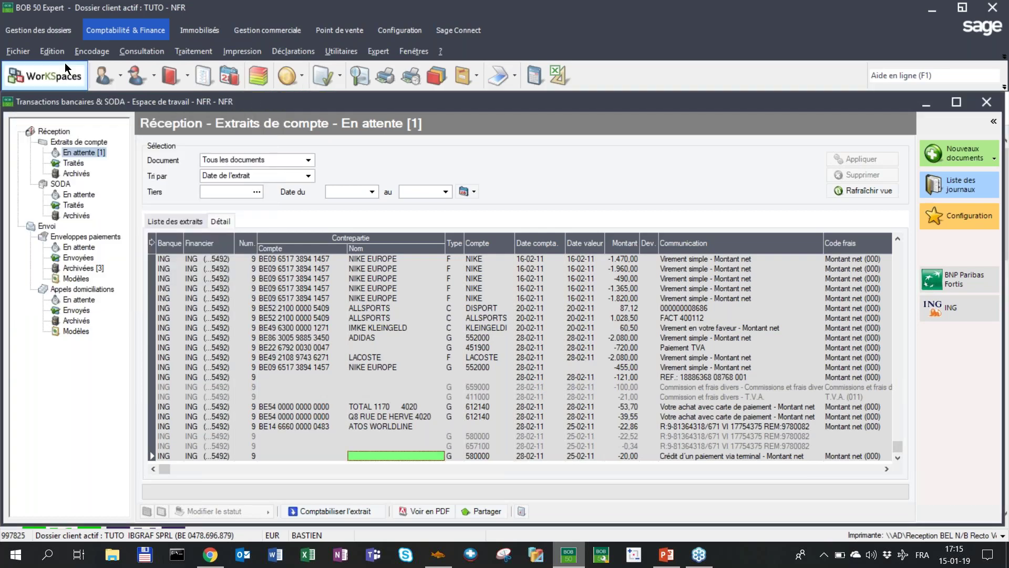
Open the statement rules for credit cards and examine the Visa rule's gross amount and commission accounts.
left_click(12, 52)
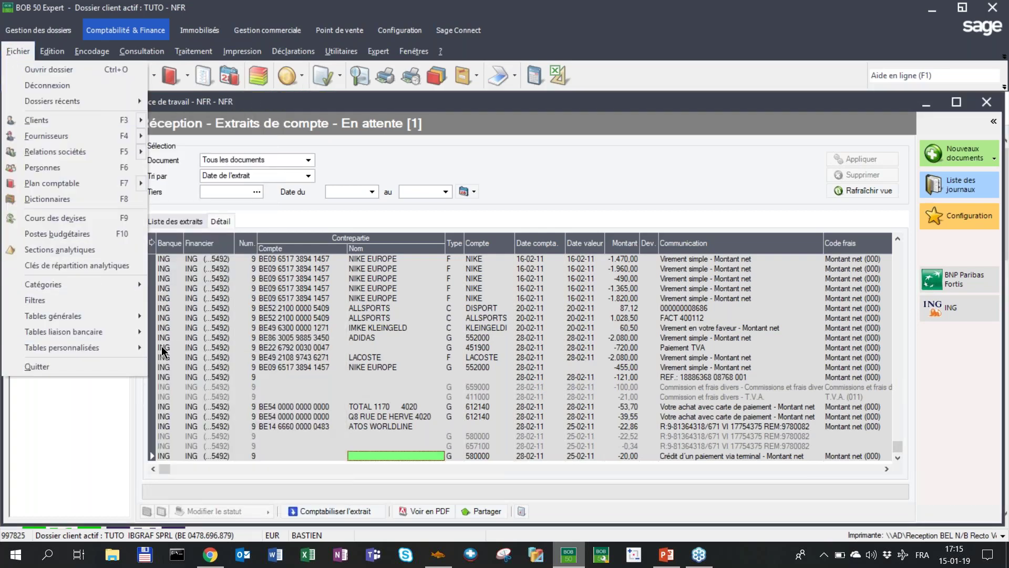
mouse_move(125, 331)
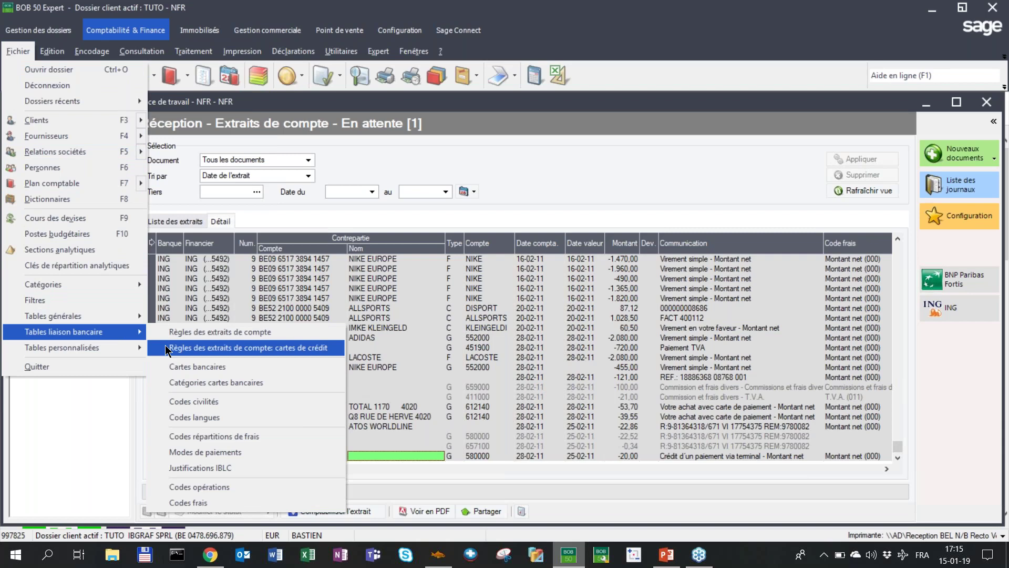
left_click(168, 350)
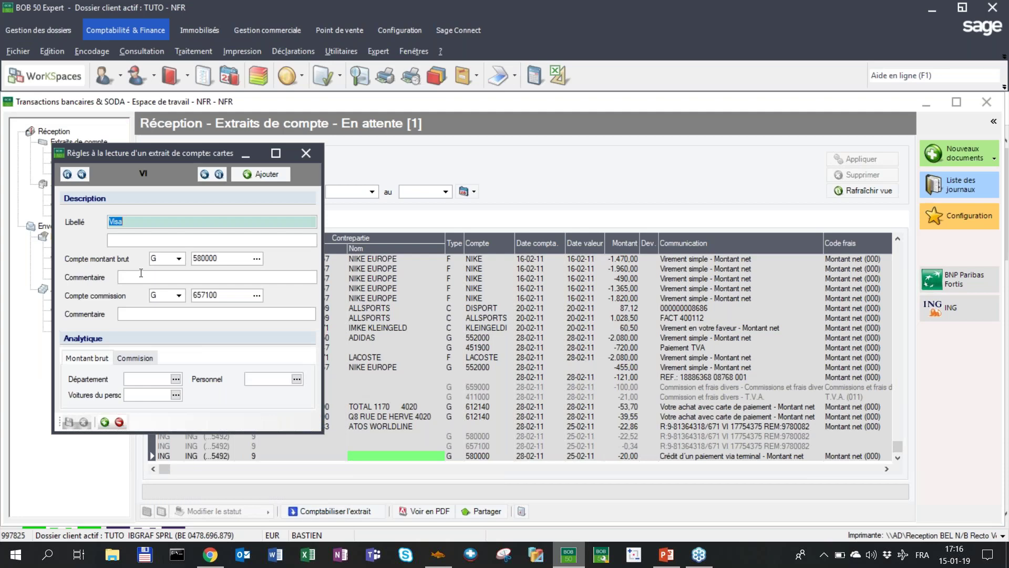
left_click(182, 258)
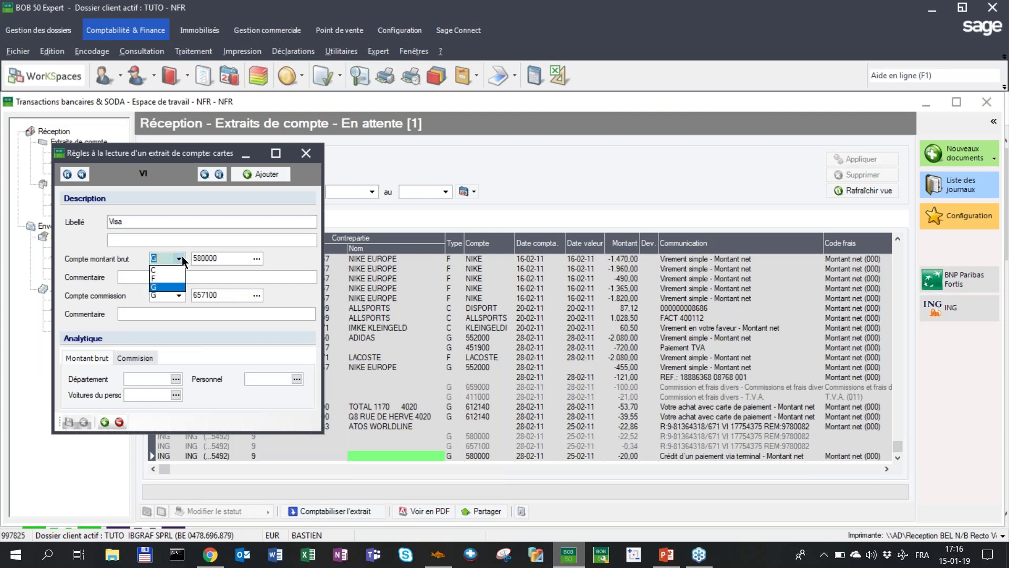
left_click(173, 287)
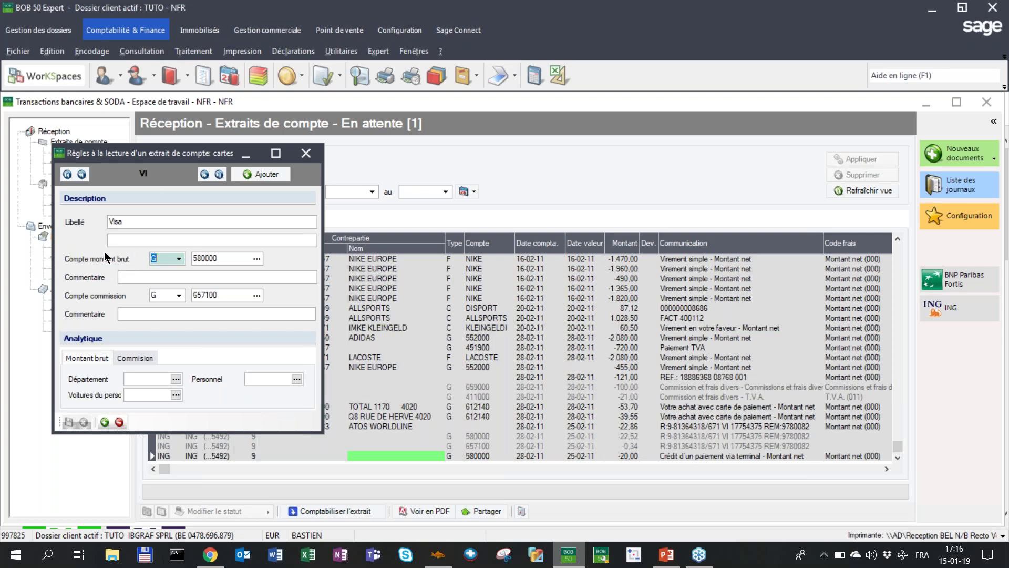
left_click(162, 261)
double_click(160, 261)
left_click(223, 262)
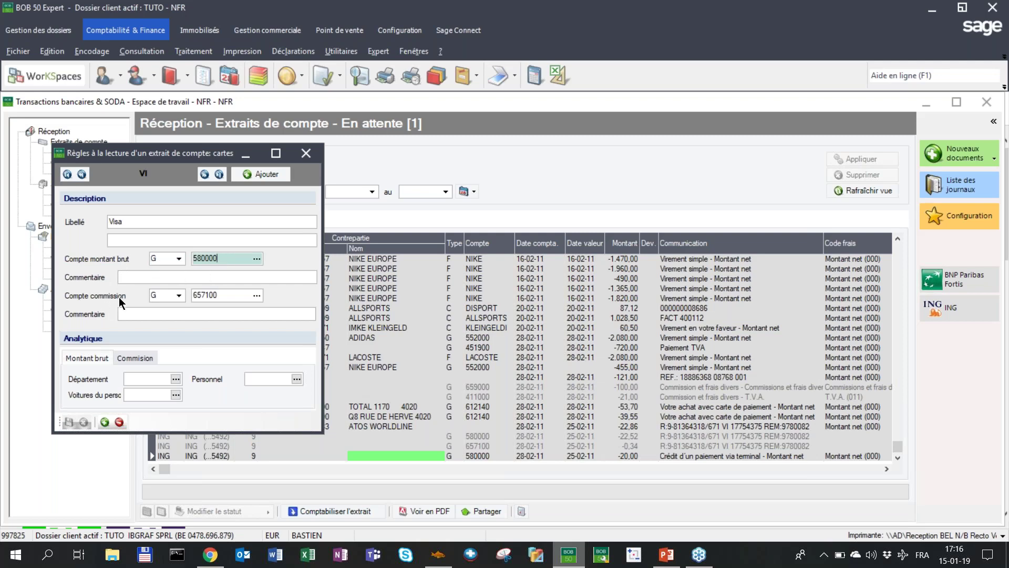
left_click(158, 298)
left_click(220, 296)
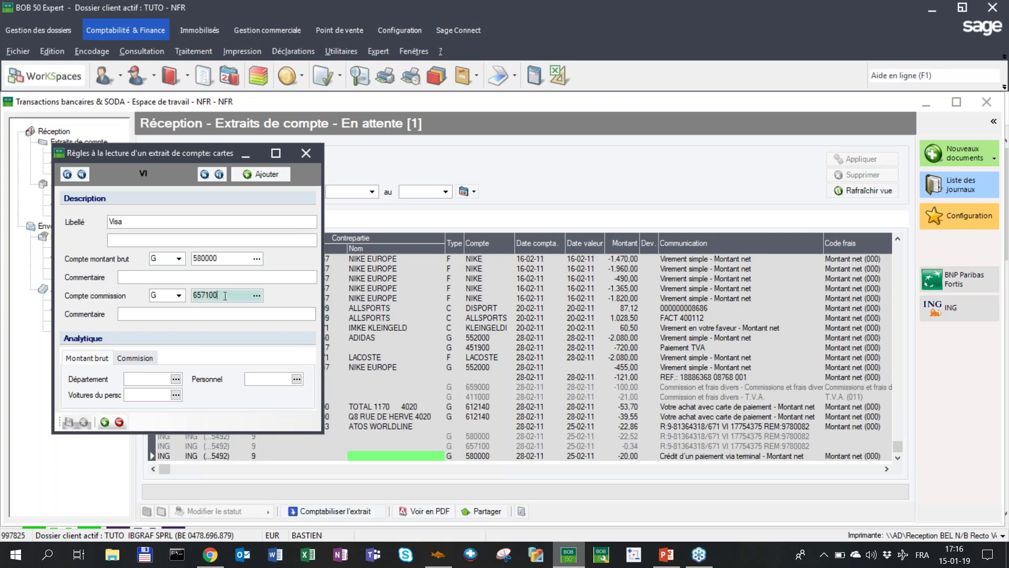
Inspect the ATOS WORLDLINE statement line and the communication, amounts and accounts of its gross and commission sub-lines.
left_click(626, 425)
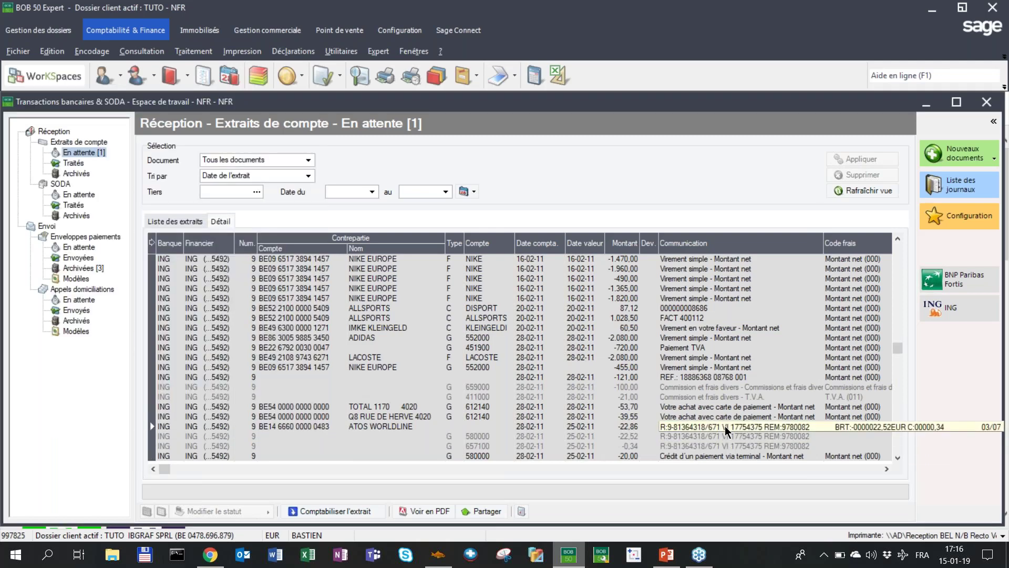
left_click(688, 437)
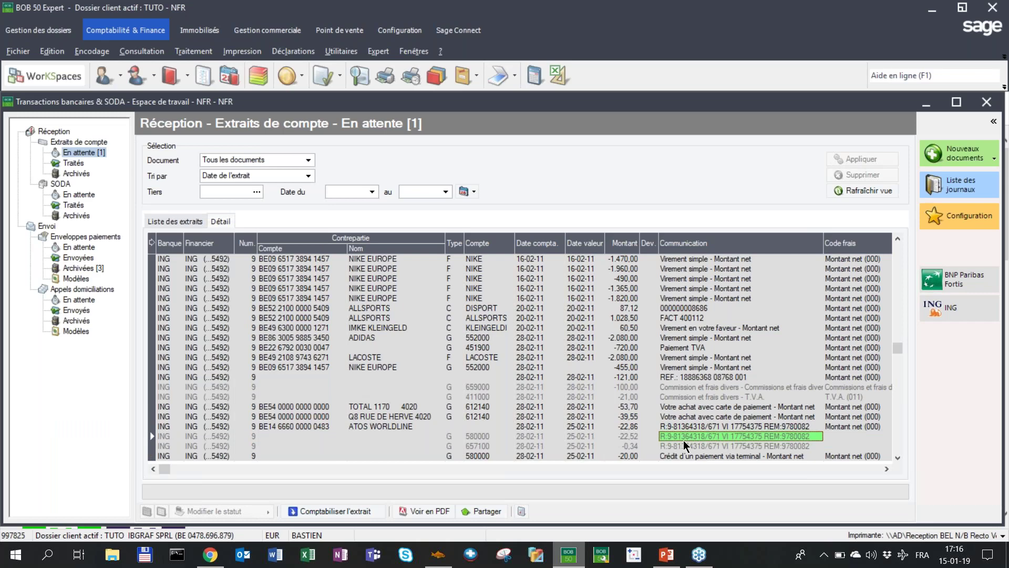
left_click(630, 440)
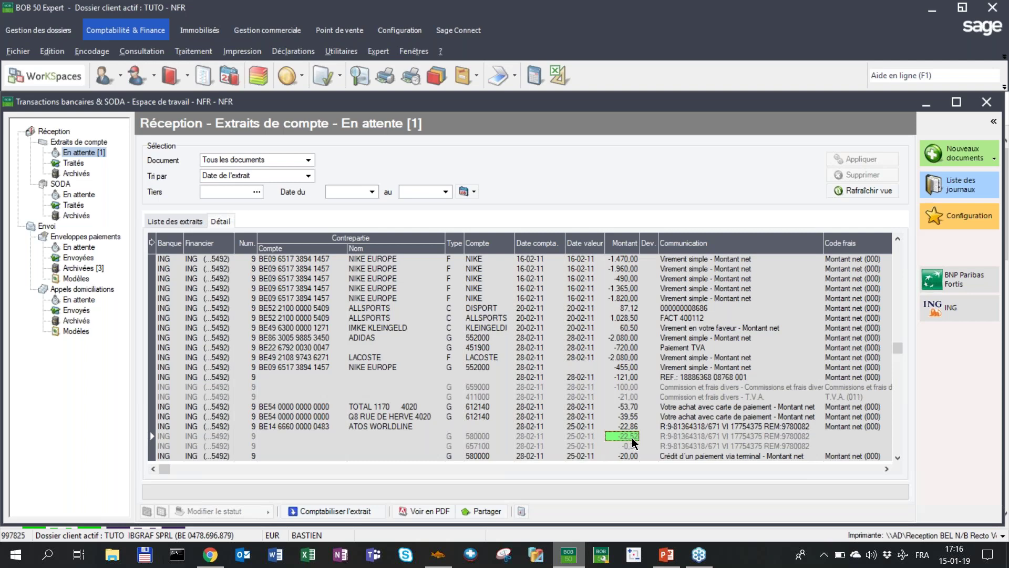
left_click(486, 437)
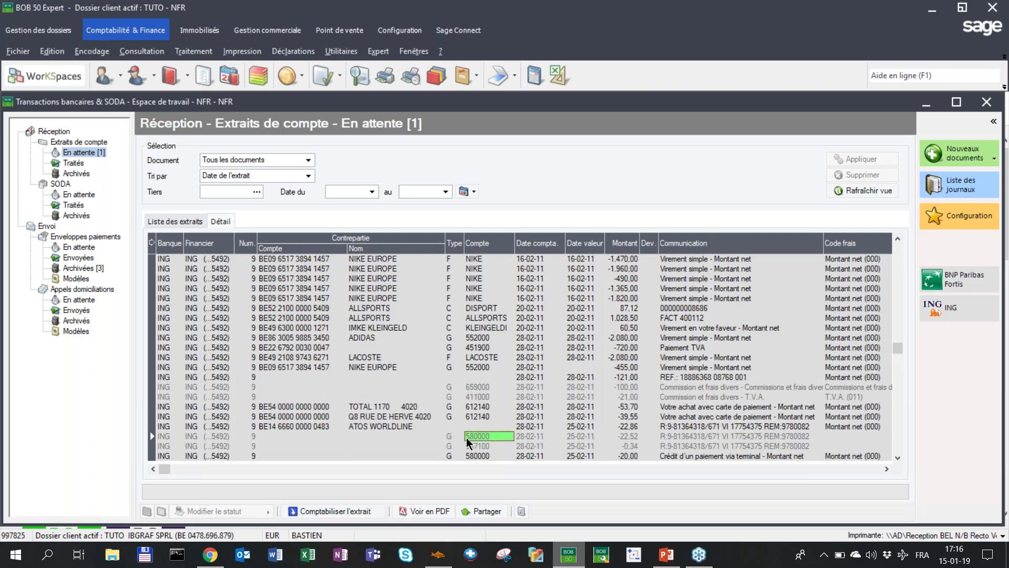
left_click(628, 446)
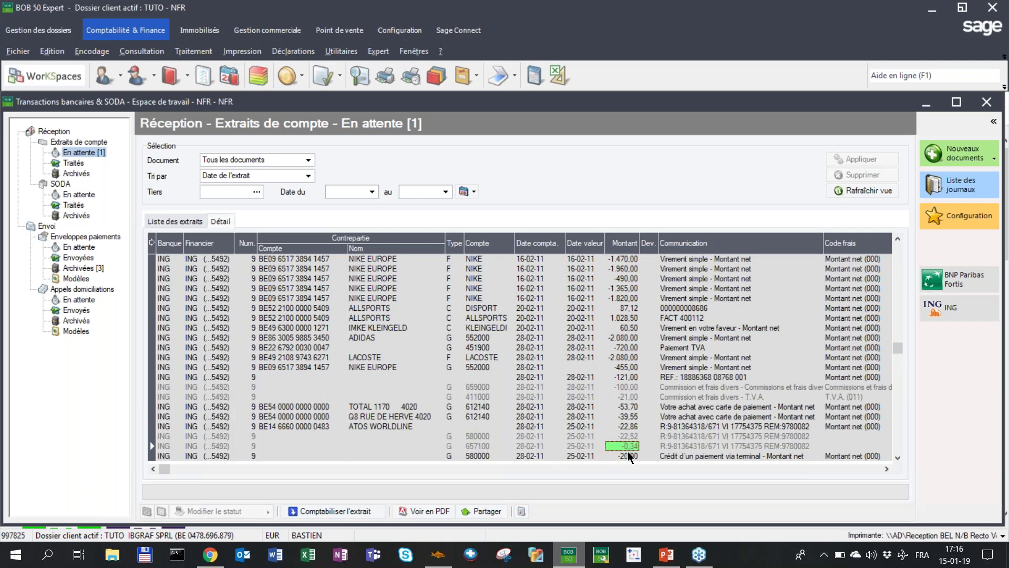
left_click(494, 448)
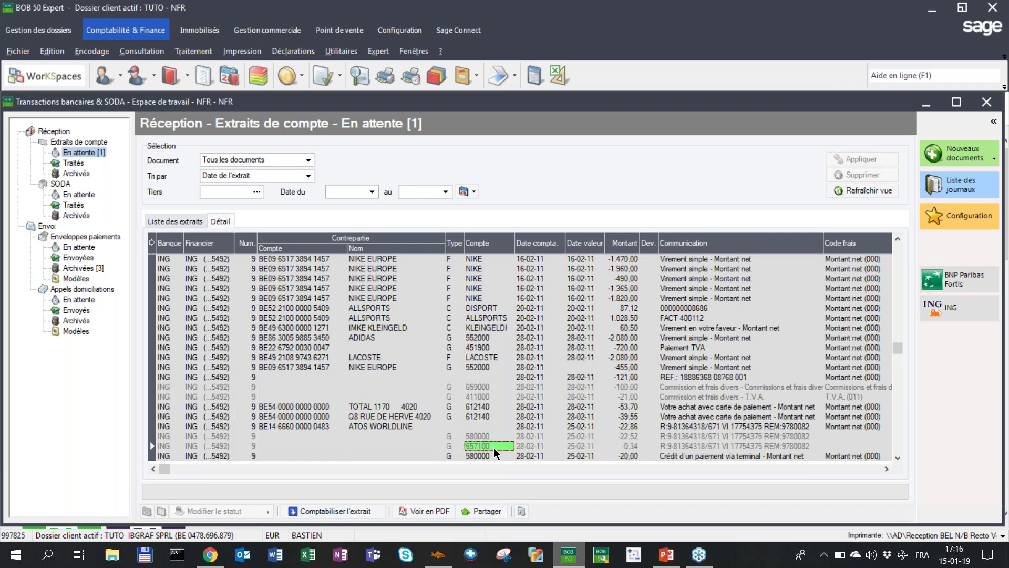
Open the bank cards table and compare the Camionnette and Peugeot card records.
left_click(27, 54)
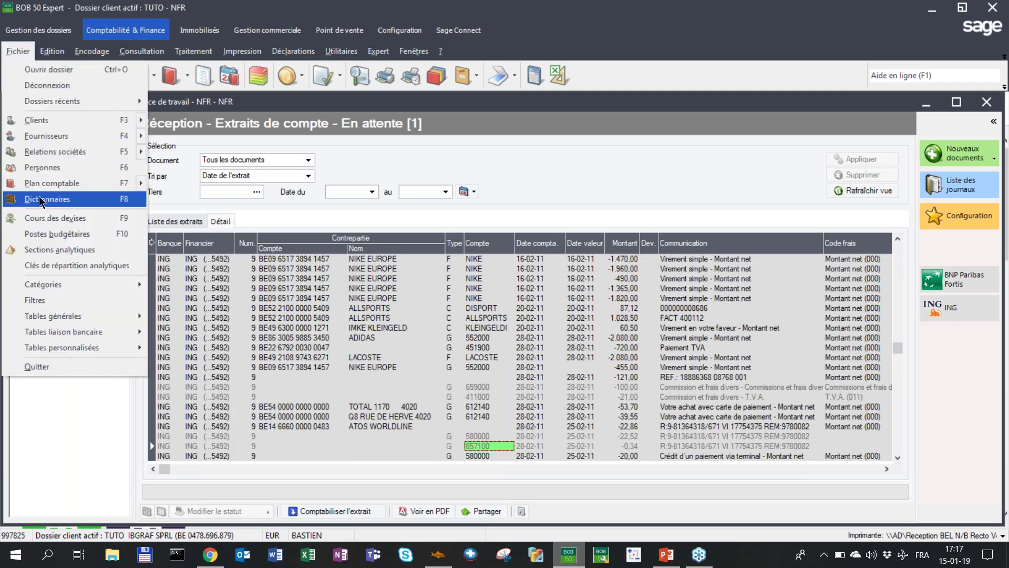
mouse_move(71, 333)
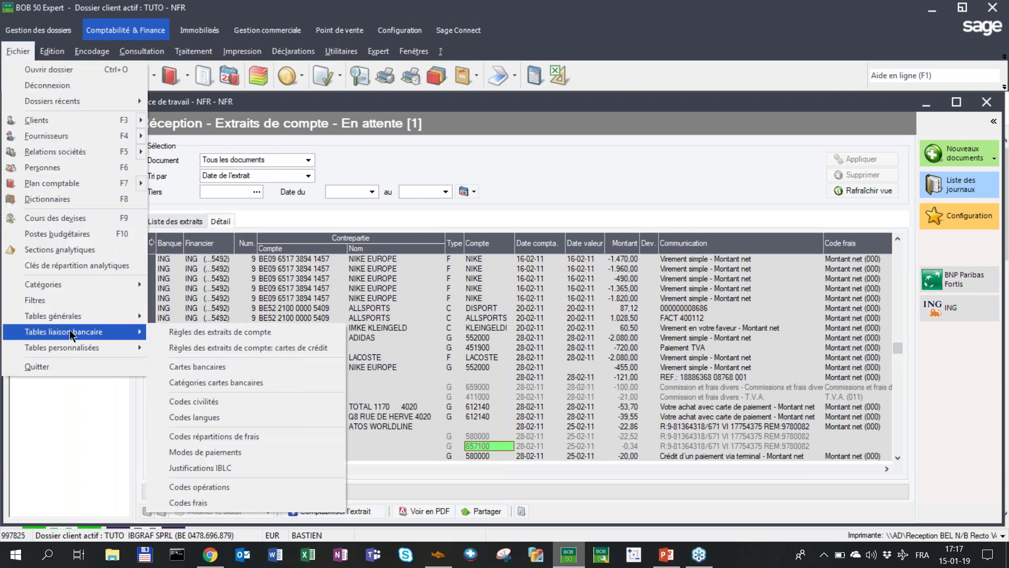
left_click(198, 367)
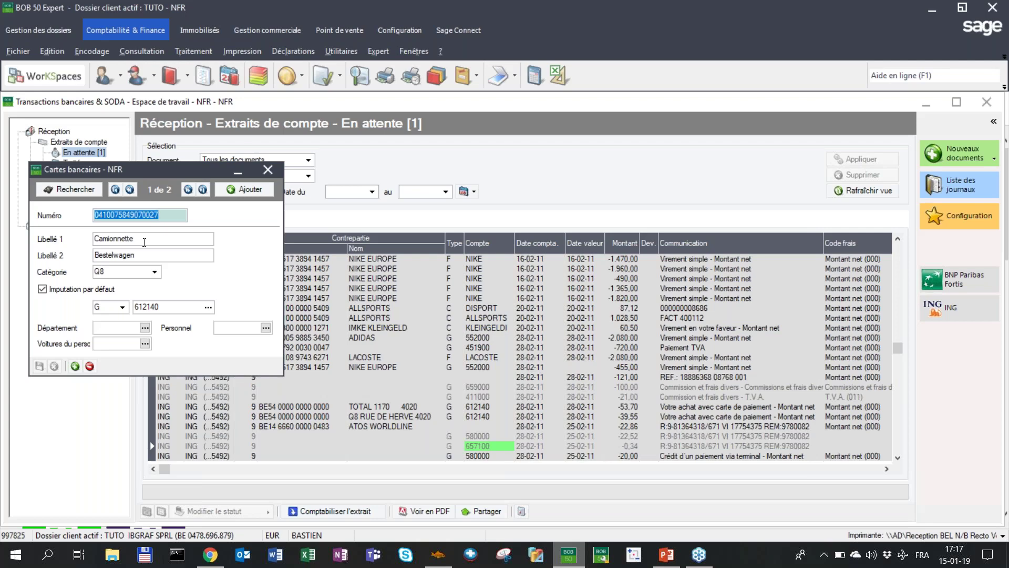
left_click(171, 215)
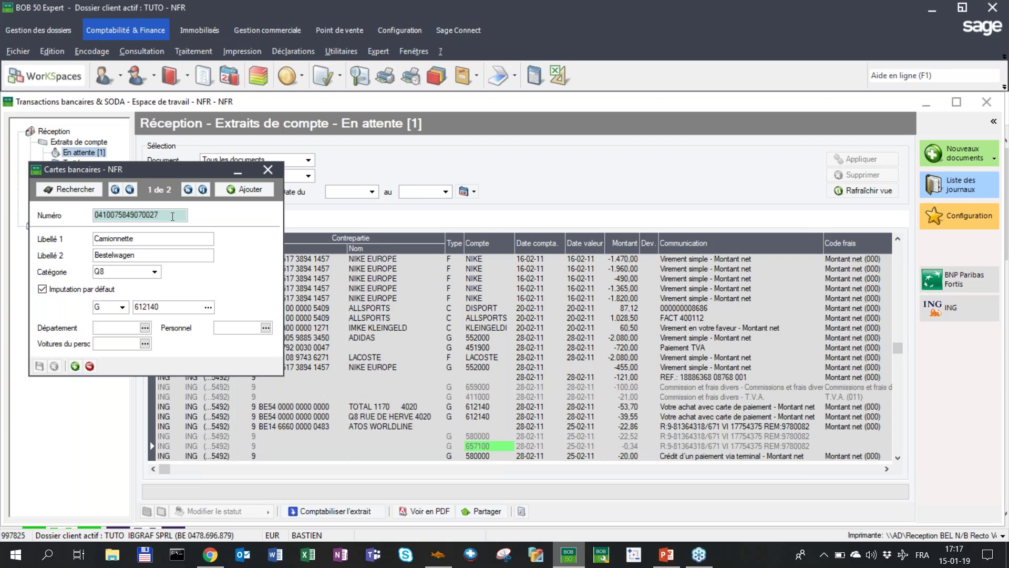
left_click_drag(153, 214, 159, 215)
left_click(184, 191)
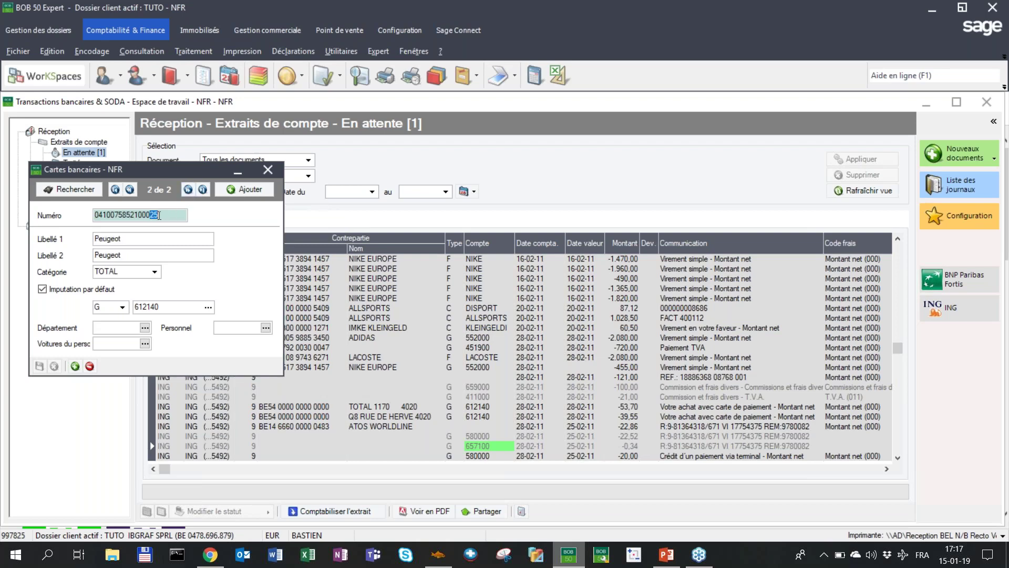
left_click(134, 192)
left_click(185, 190)
left_click(131, 191)
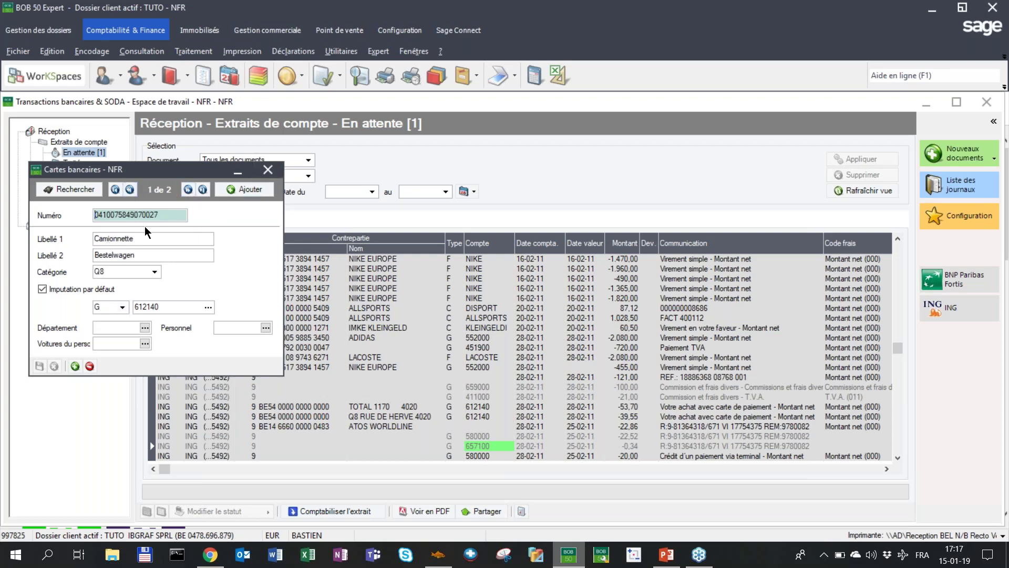
Check the Camionnette card's number and default imputation type and account, and close the bank cards table without changes.
left_click_drag(164, 215, 84, 217)
left_click(103, 308)
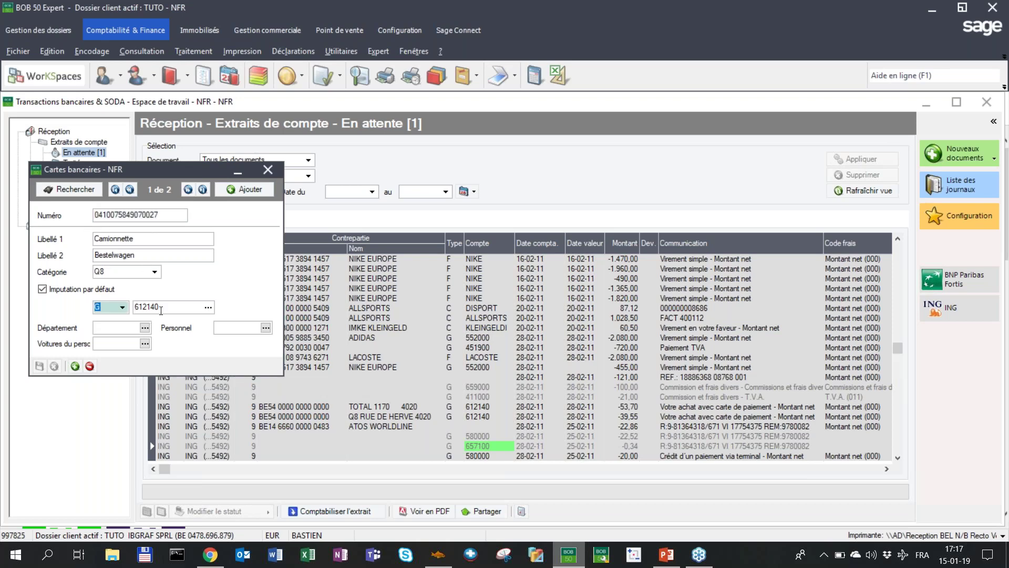
key("Tab")
key("Delete")
key("ctrl+z")
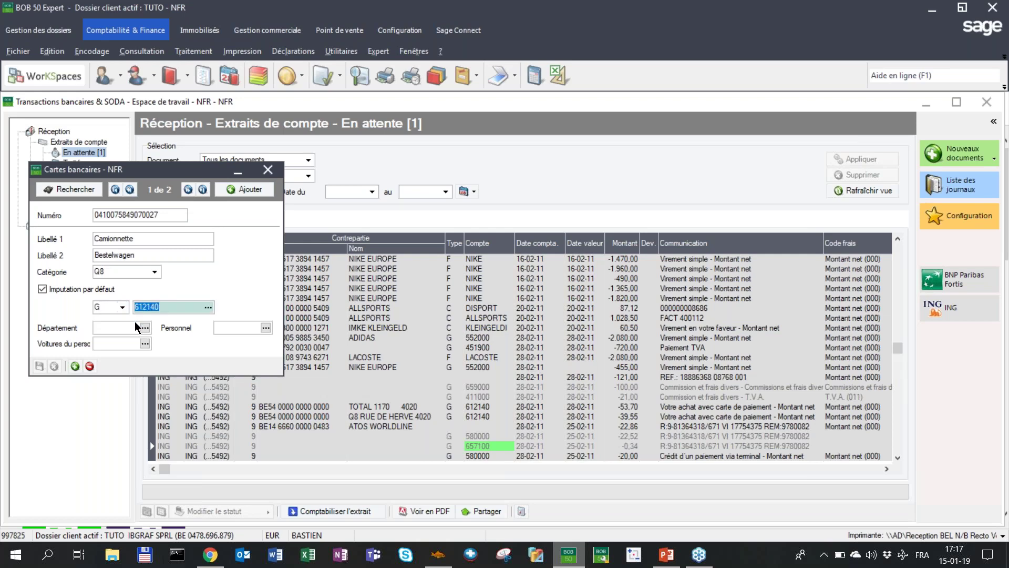
left_click(276, 171)
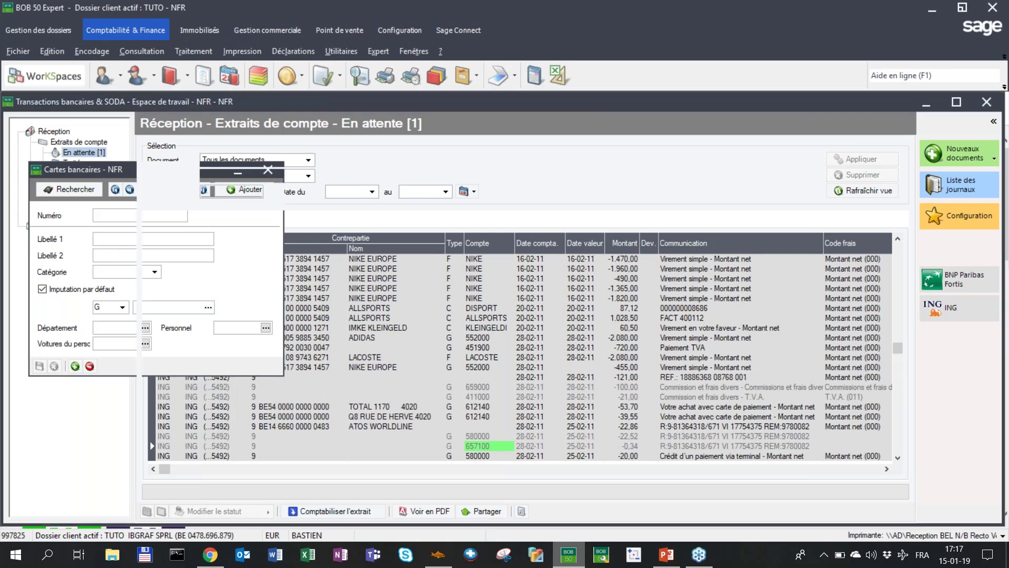
Show the detailed transaction information for the TOTAL 1170 card payment line.
left_click(488, 407)
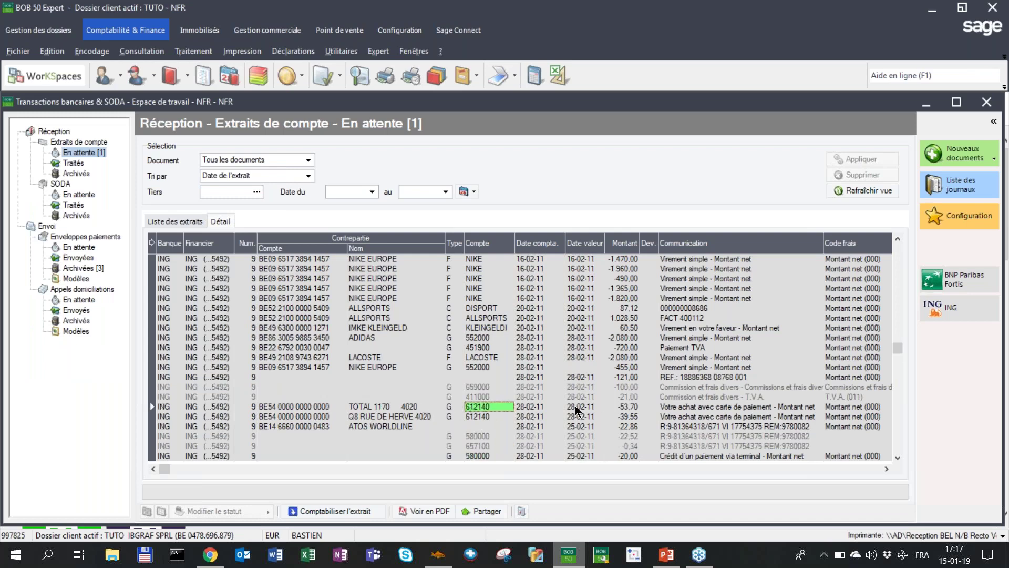
left_click(521, 512)
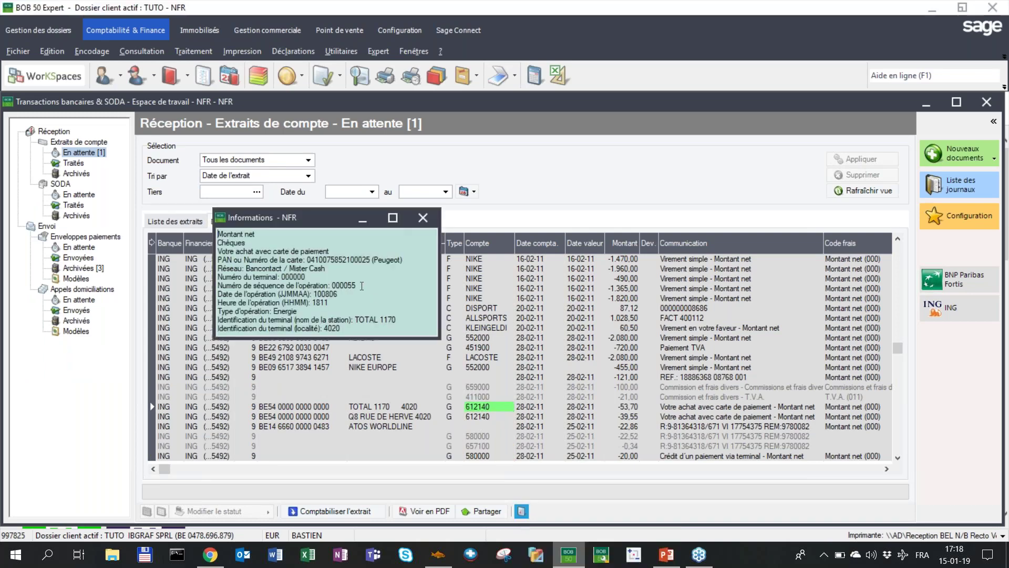
Check the card number in the detailed information of the TOTAL 1170 payment line and of the Q8 RUE DE HERVE line.
left_click_drag(307, 260, 366, 260)
left_click(423, 217)
key("Down")
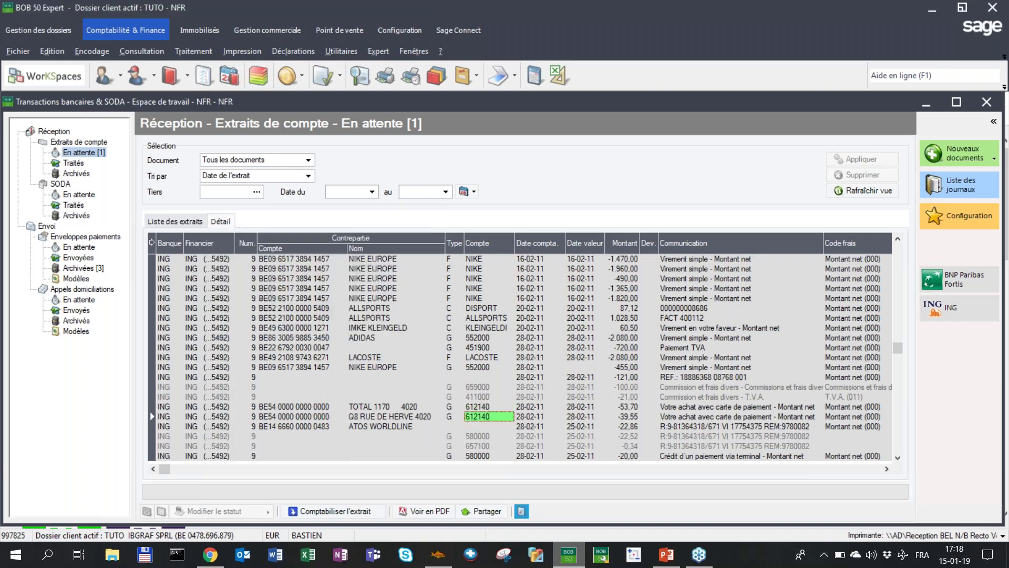
left_click_drag(371, 259, 364, 262)
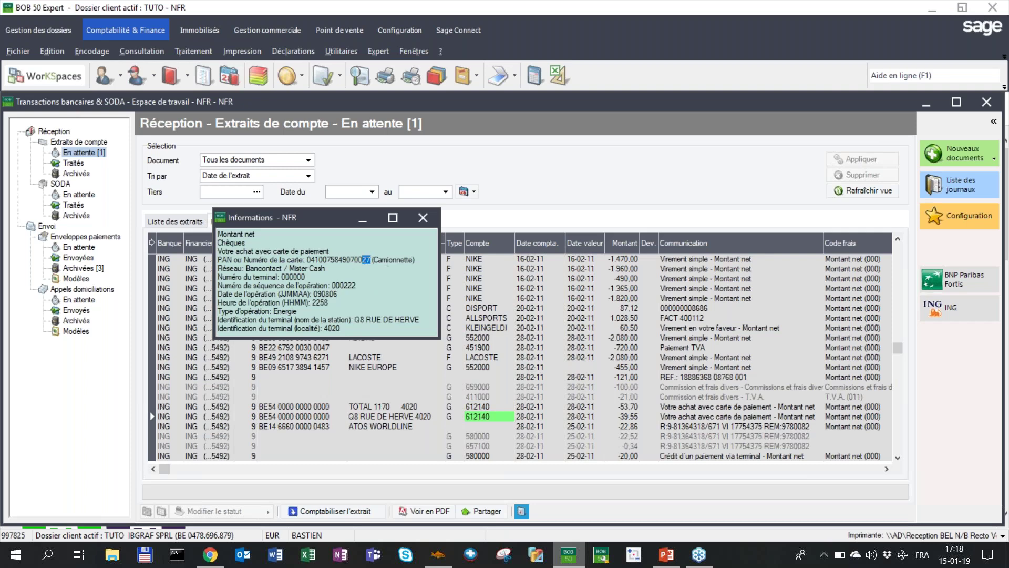
left_click(423, 218)
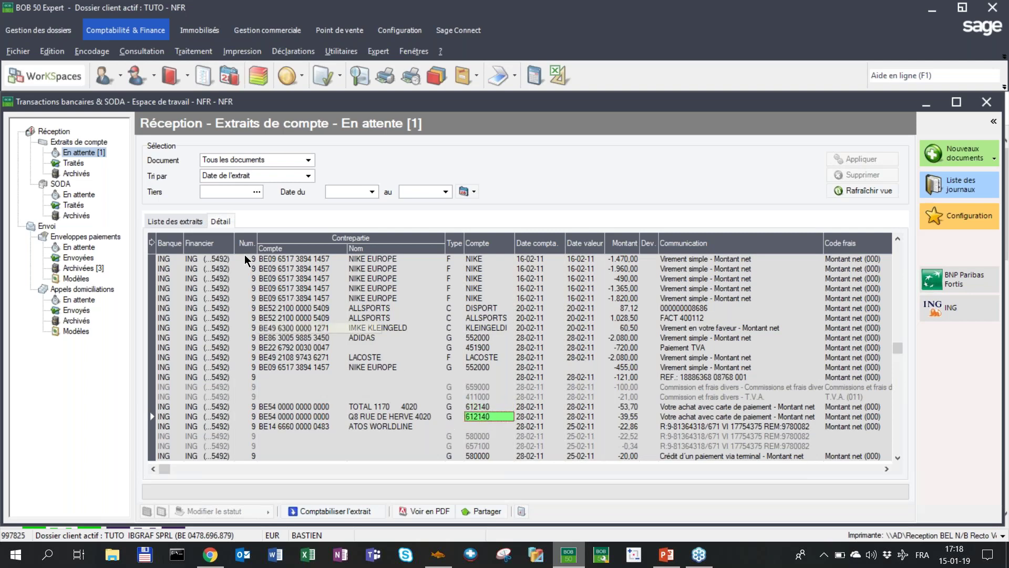
Open the bank card categories table, view the Q8 and TOTAL category records, and close the table.
left_click(33, 52)
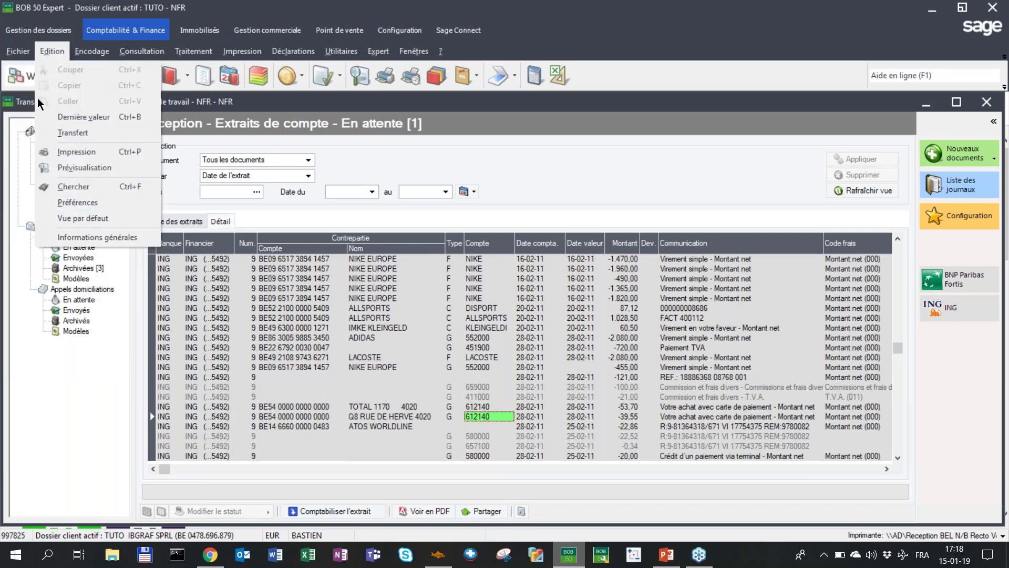
mouse_move(75, 335)
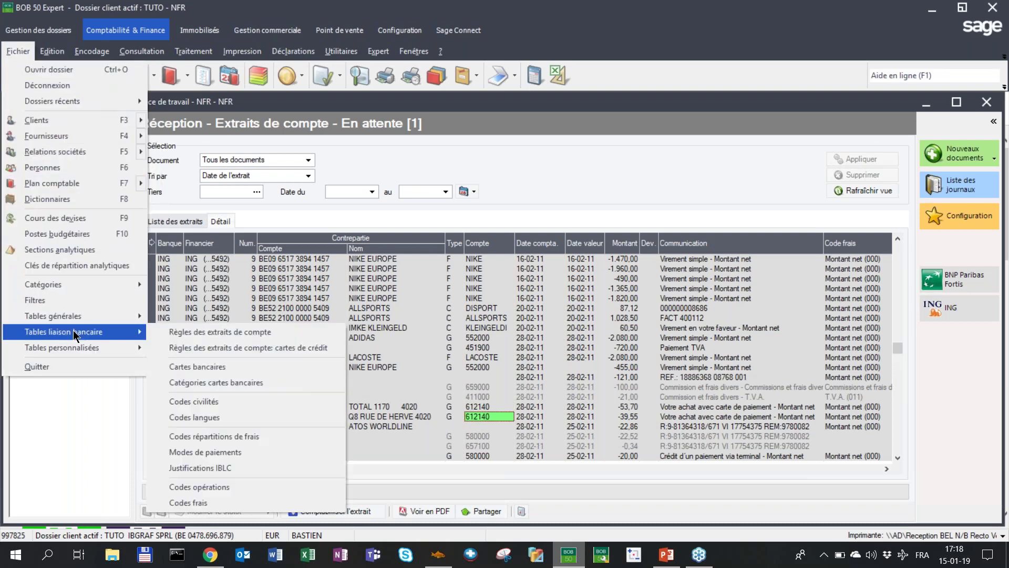
left_click(210, 384)
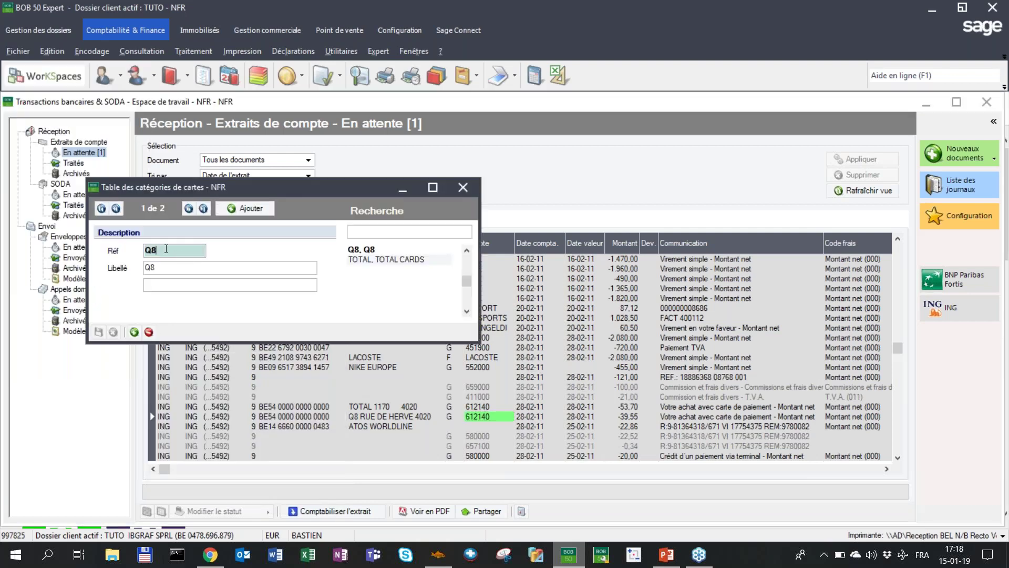
left_click(189, 209)
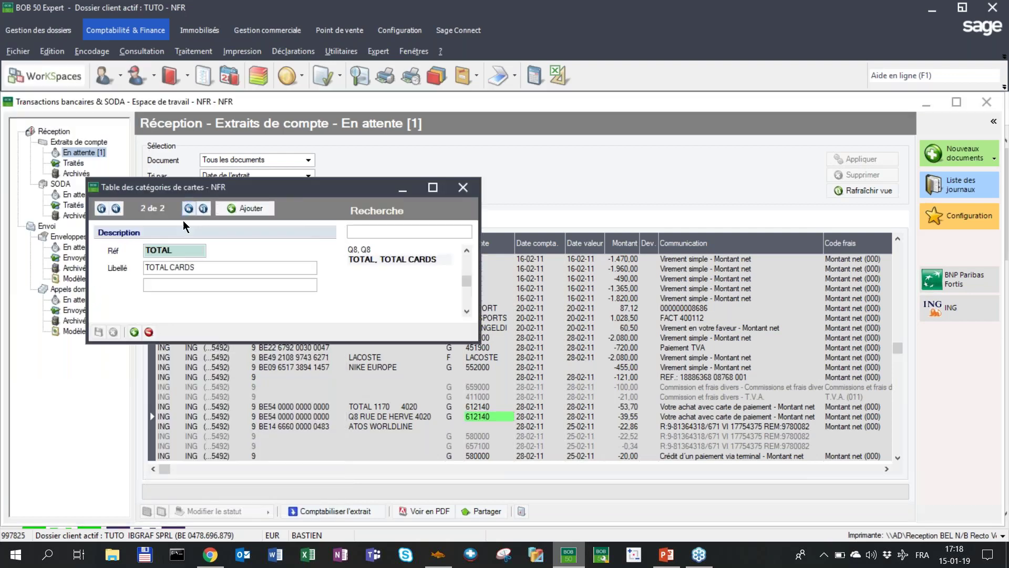
left_click(461, 192)
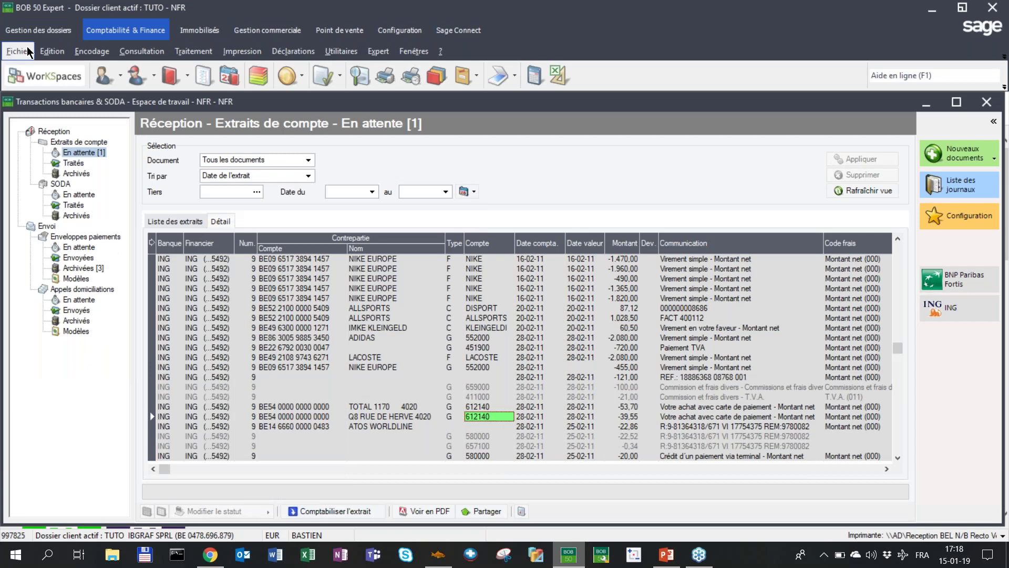
Reopen the bank cards table, compare the category assigned to the Camionnette and Peugeot cards, and close it without changes.
left_click(24, 51)
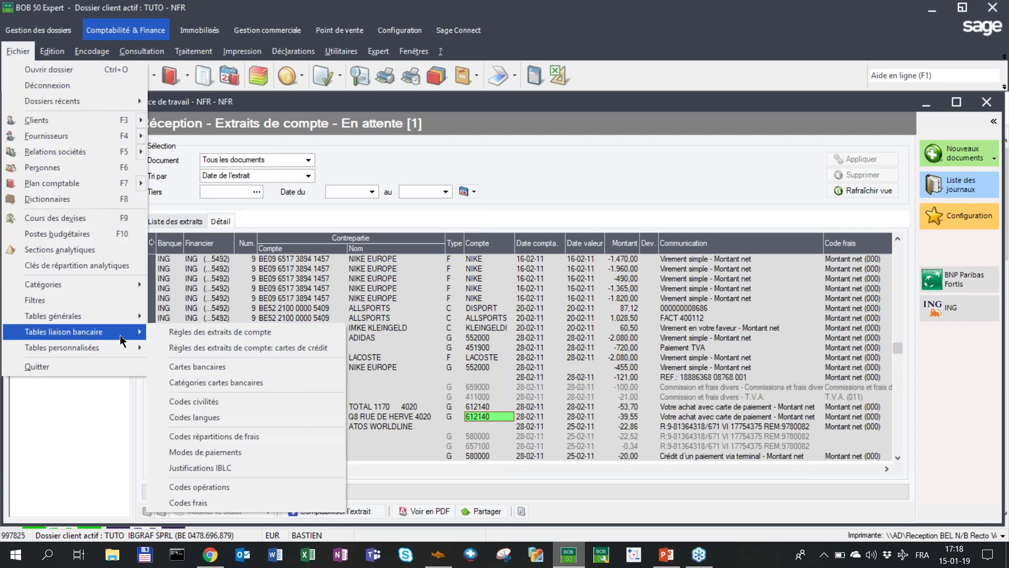
mouse_move(122, 330)
left_click(185, 367)
left_click(140, 238)
left_click(118, 273)
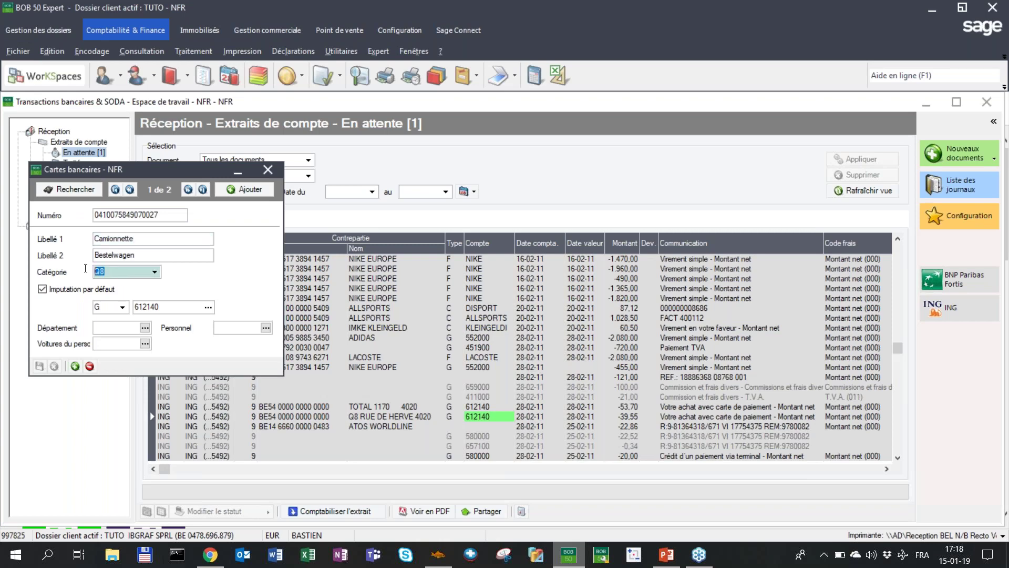
left_click(187, 189)
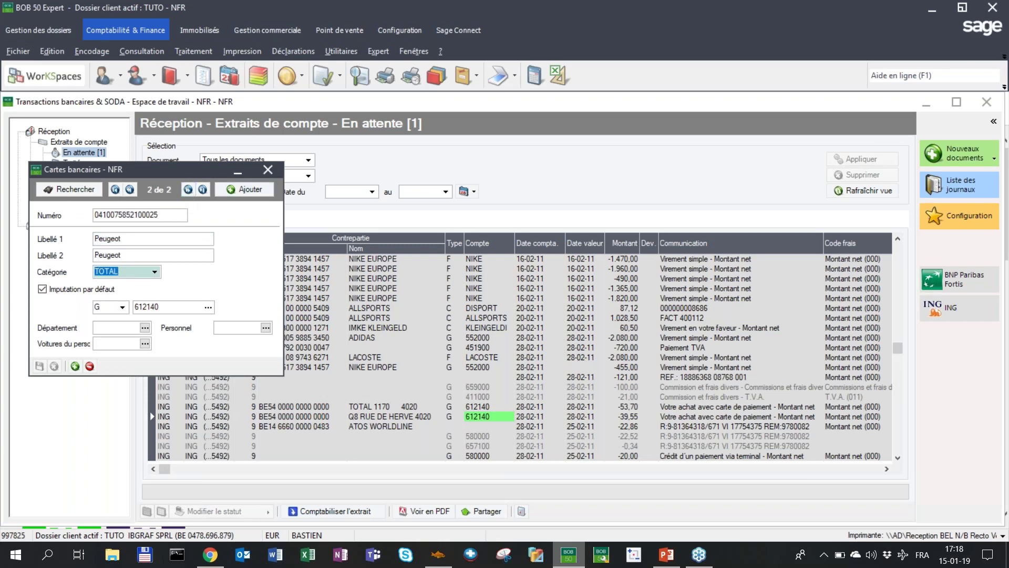
left_click(279, 173)
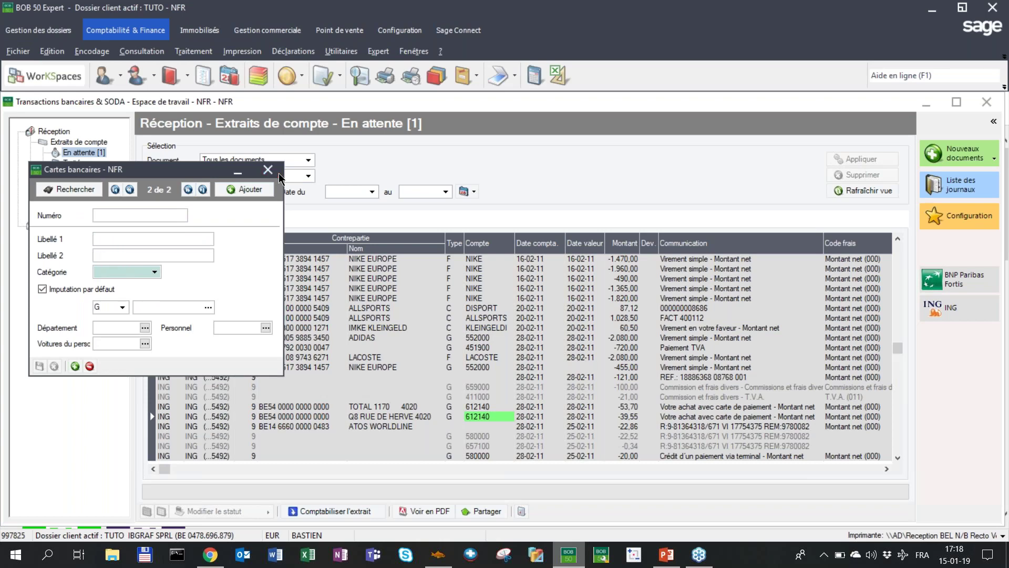
left_click(33, 56)
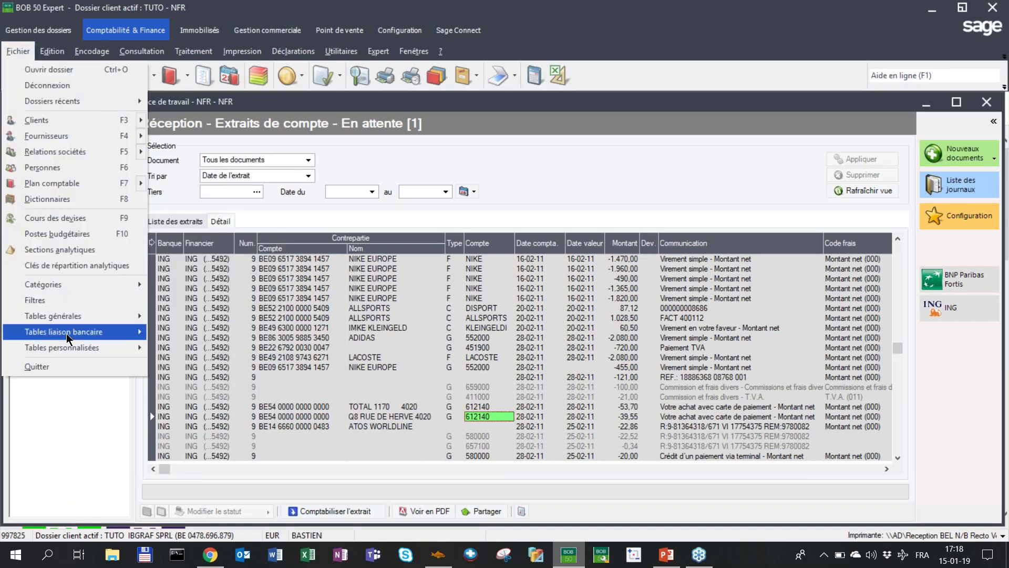
mouse_move(66, 333)
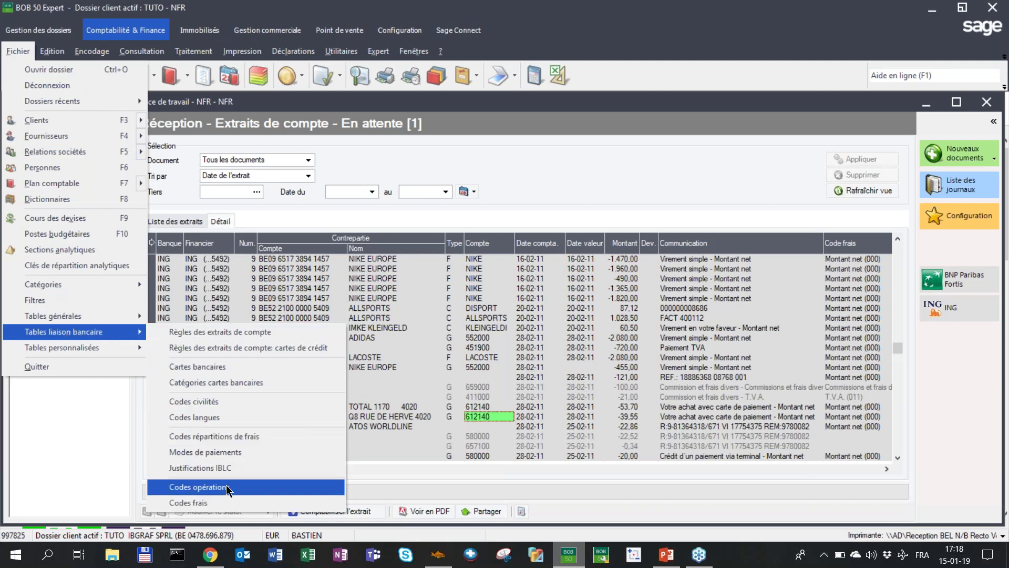
left_click(783, 329)
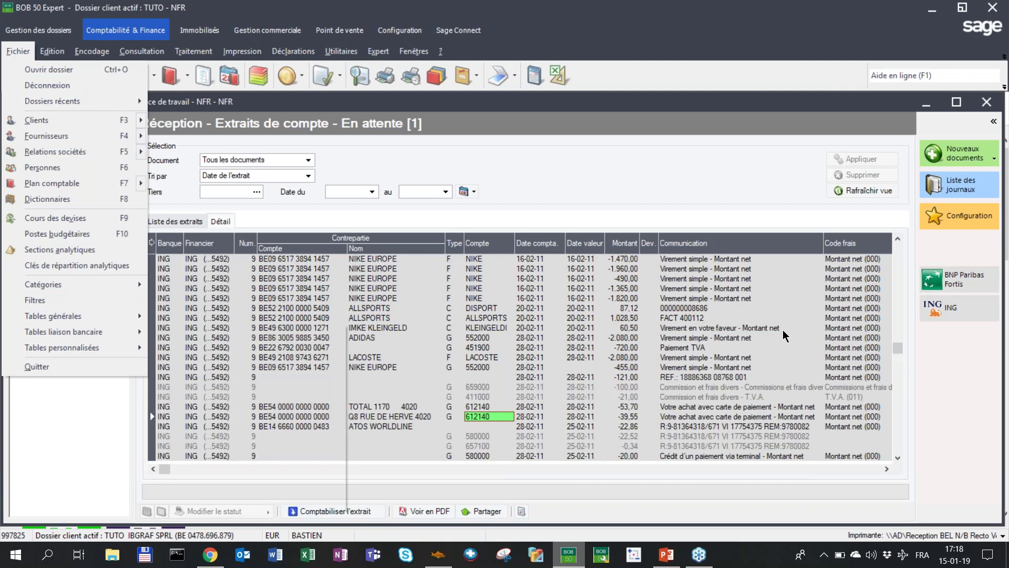
left_click(783, 329)
Inspect the fee code, operation code and analytical columns of the statement lines, and close the bank transactions workspace.
left_click(887, 469)
left_click(887, 469)
left_click(544, 278)
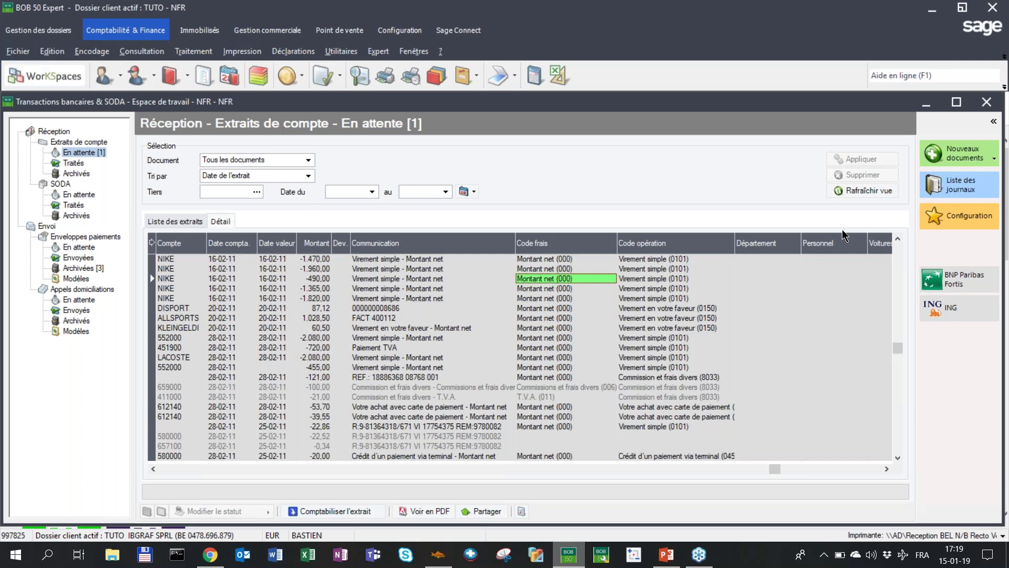
left_click(986, 102)
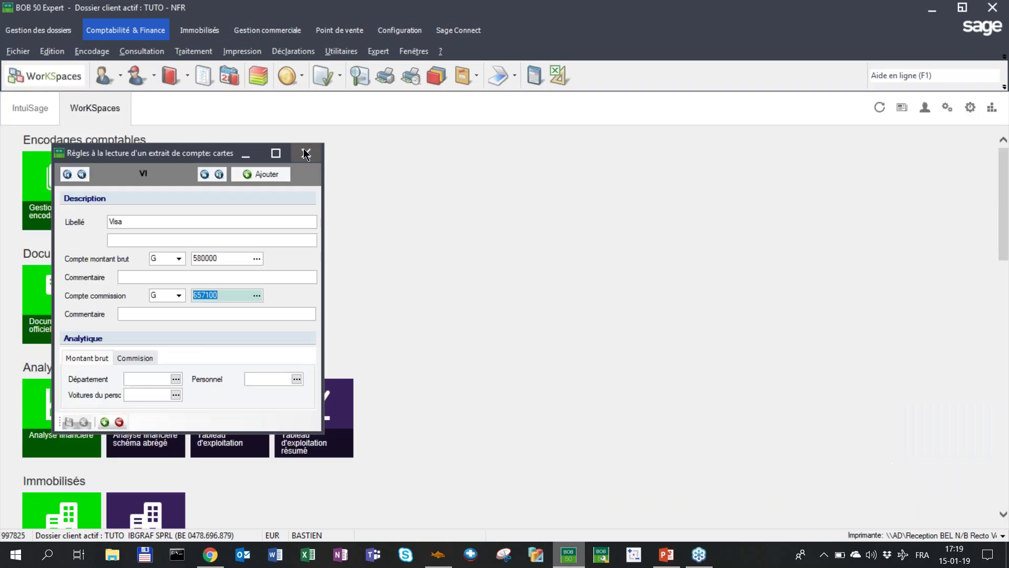
Switch to PowerPoint and play the "Règles de lecture des codas" slideshow from the first slide to the second.
left_click(666, 554)
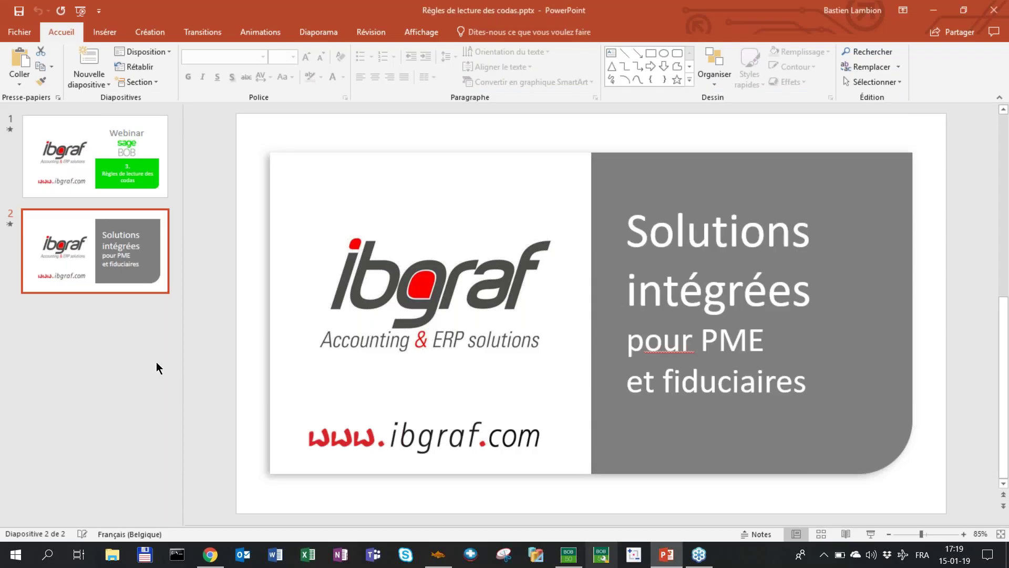
key("F5")
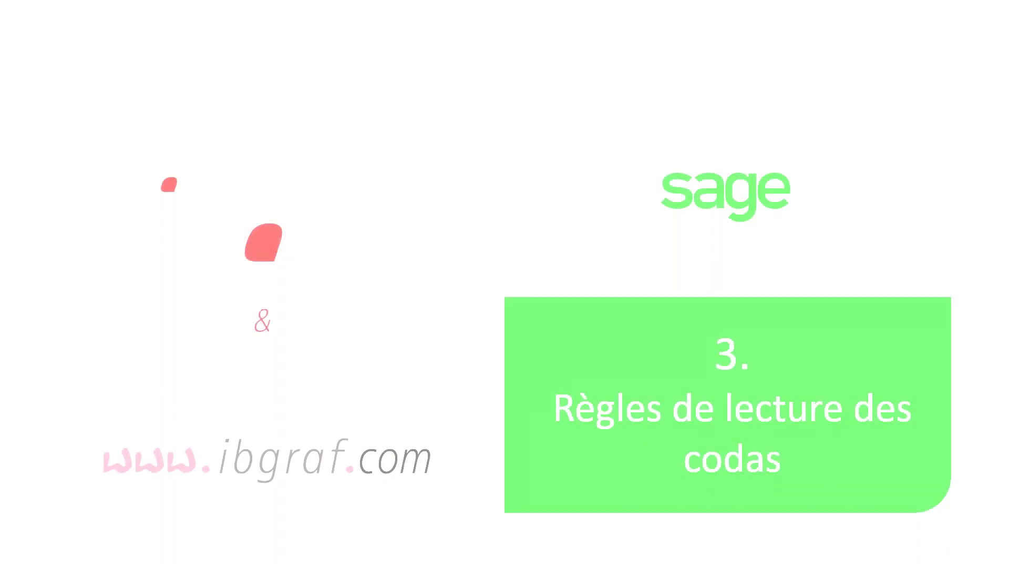
key("Right")
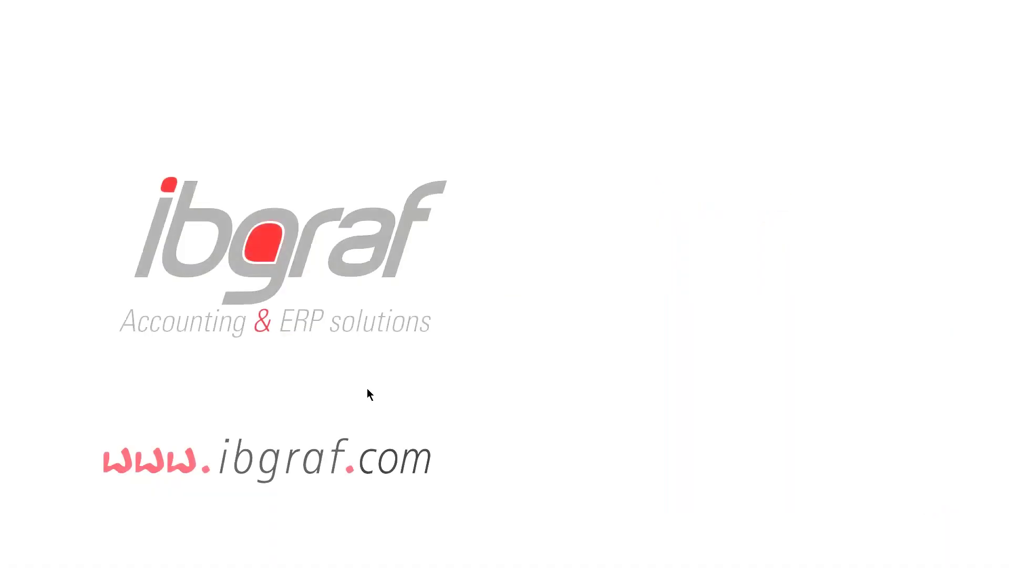